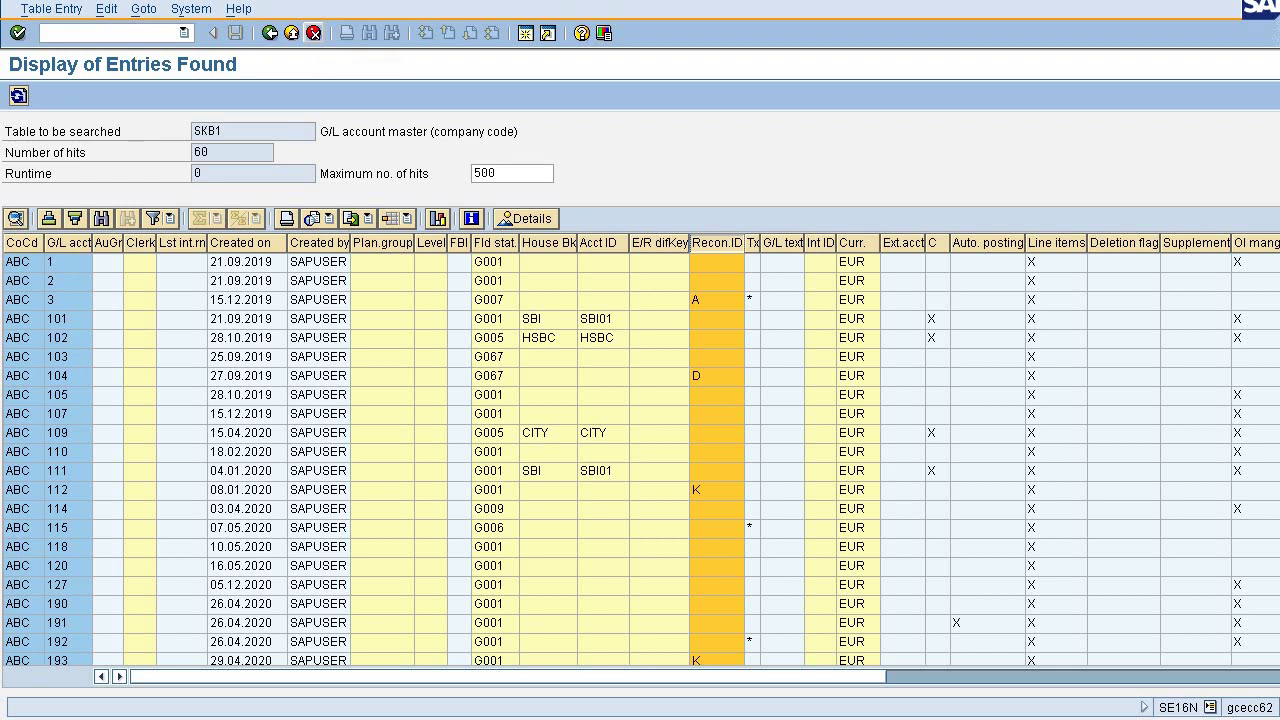
Leave the SKB1 results and selection screen to return to SAP Easy Access.
{"action": "left_click", "coordinate": [300, 43]}
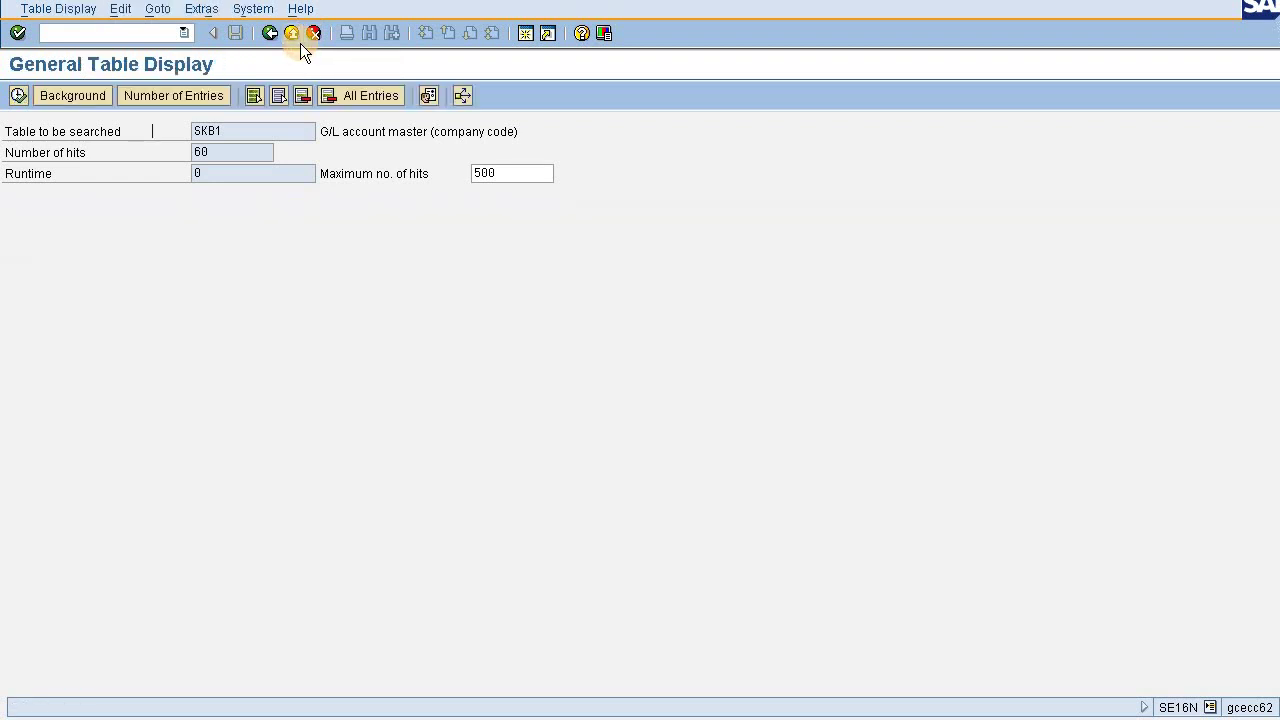
{"action": "left_click", "coordinate": [289, 35]}
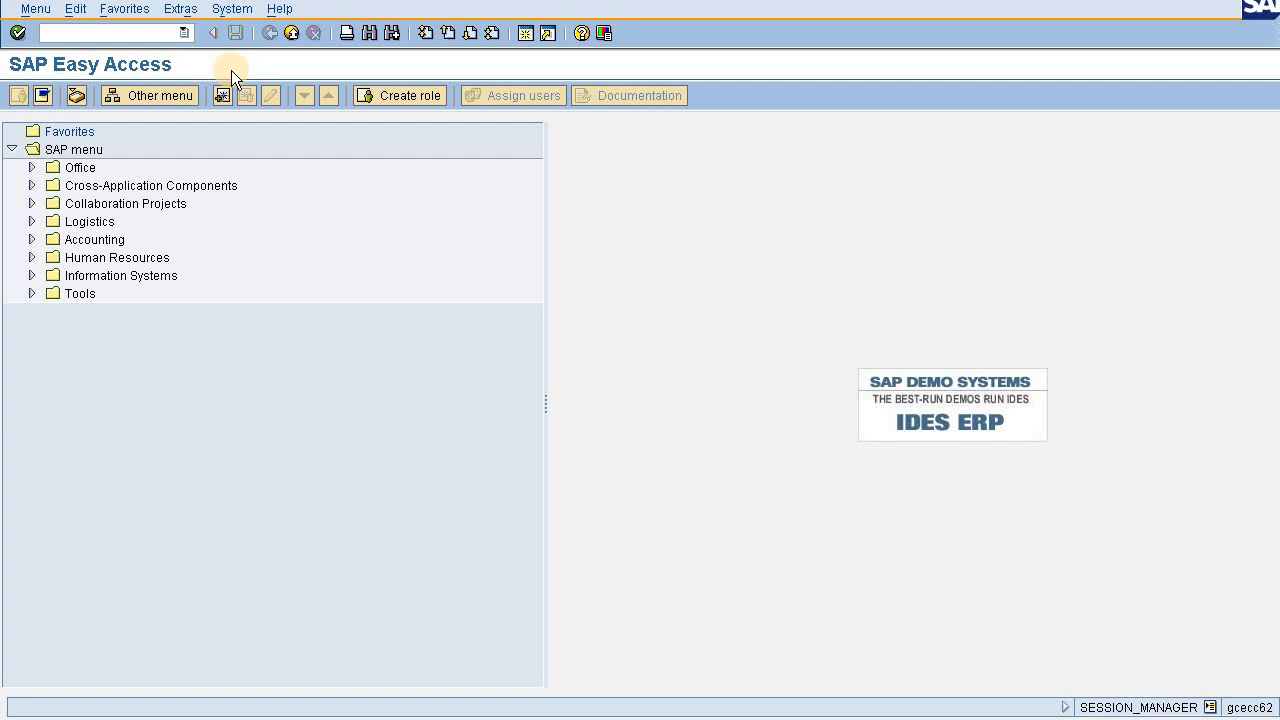
Launch the general table display via transaction se16n.
{"action": "left_click", "coordinate": [75, 30]}
{"action": "type", "text": "se16n"}
{"action": "key", "text": "Return"}
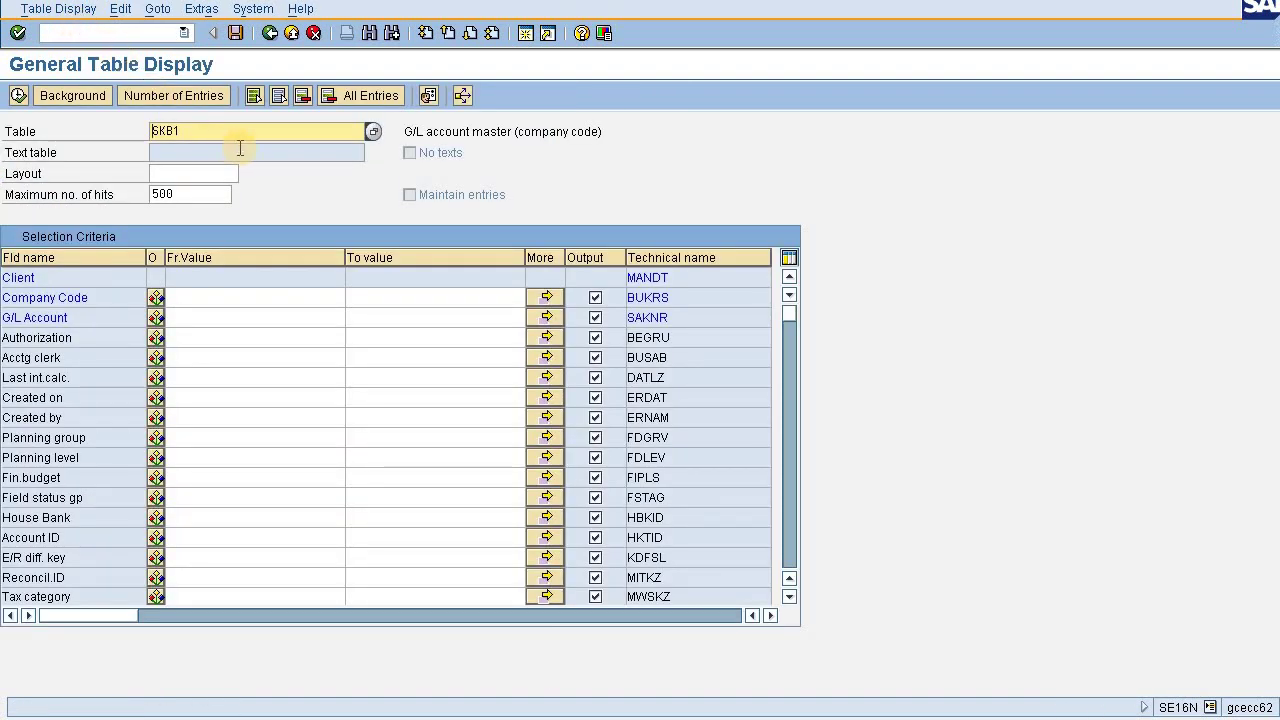
Keep table SKB1 and enter company code abc as the From selection value.
{"action": "left_click", "coordinate": [250, 146]}
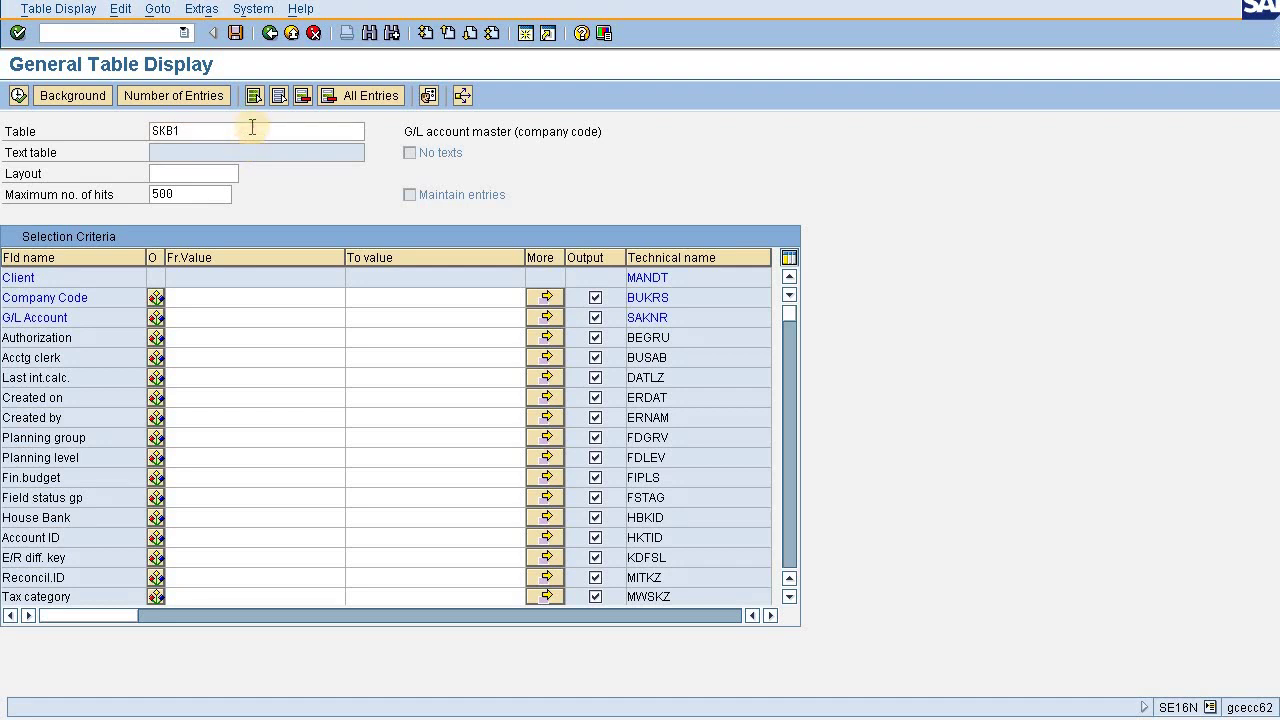
{"action": "left_click", "coordinate": [252, 127]}
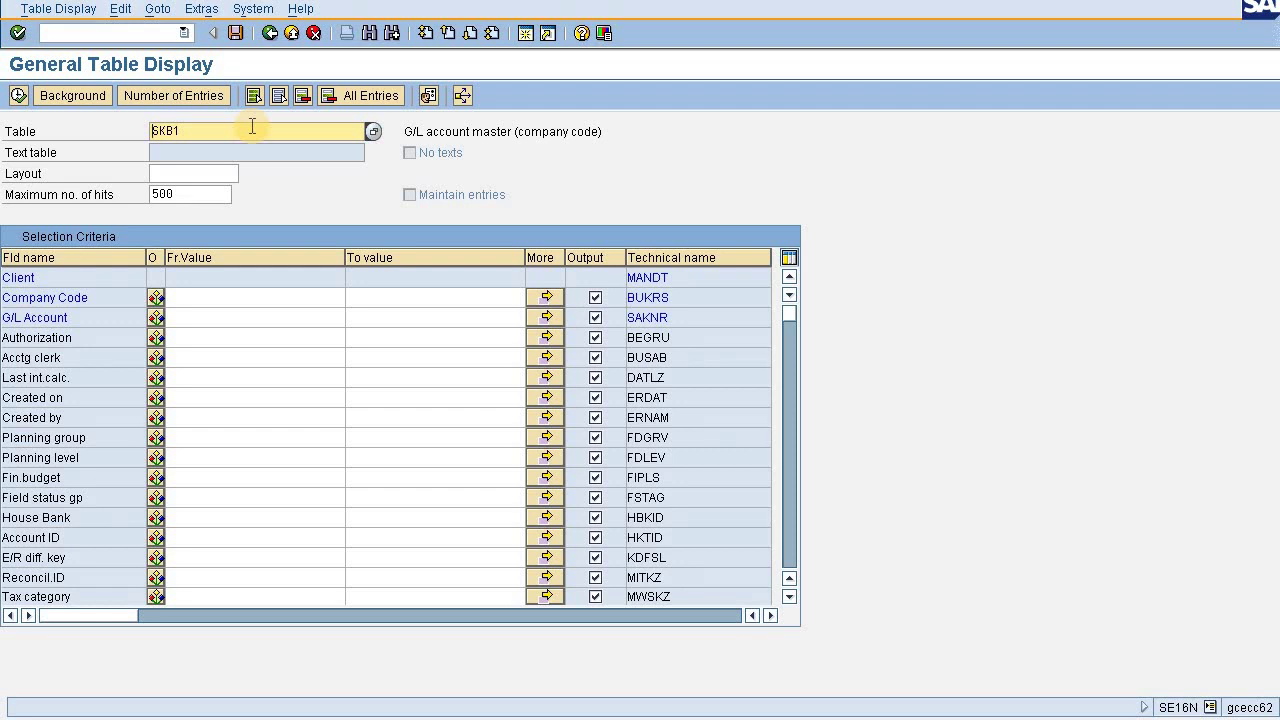
{"action": "left_click", "coordinate": [229, 296]}
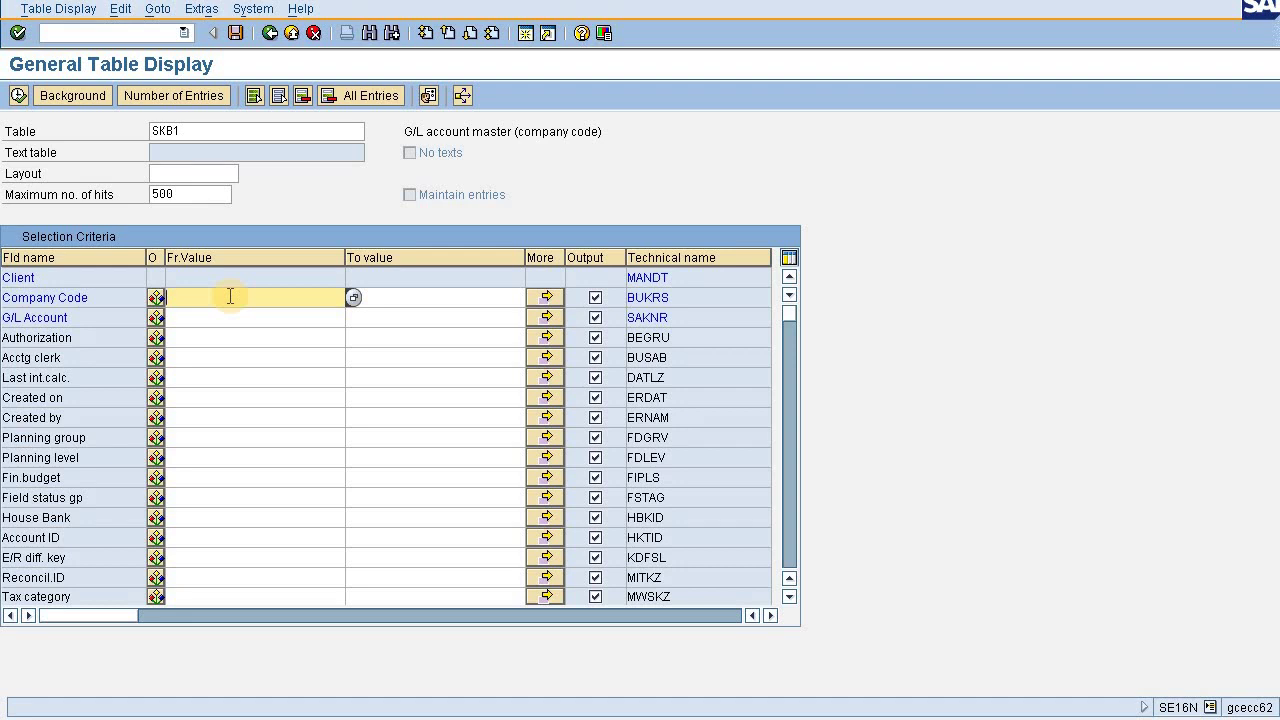
{"action": "type", "text": "abc"}
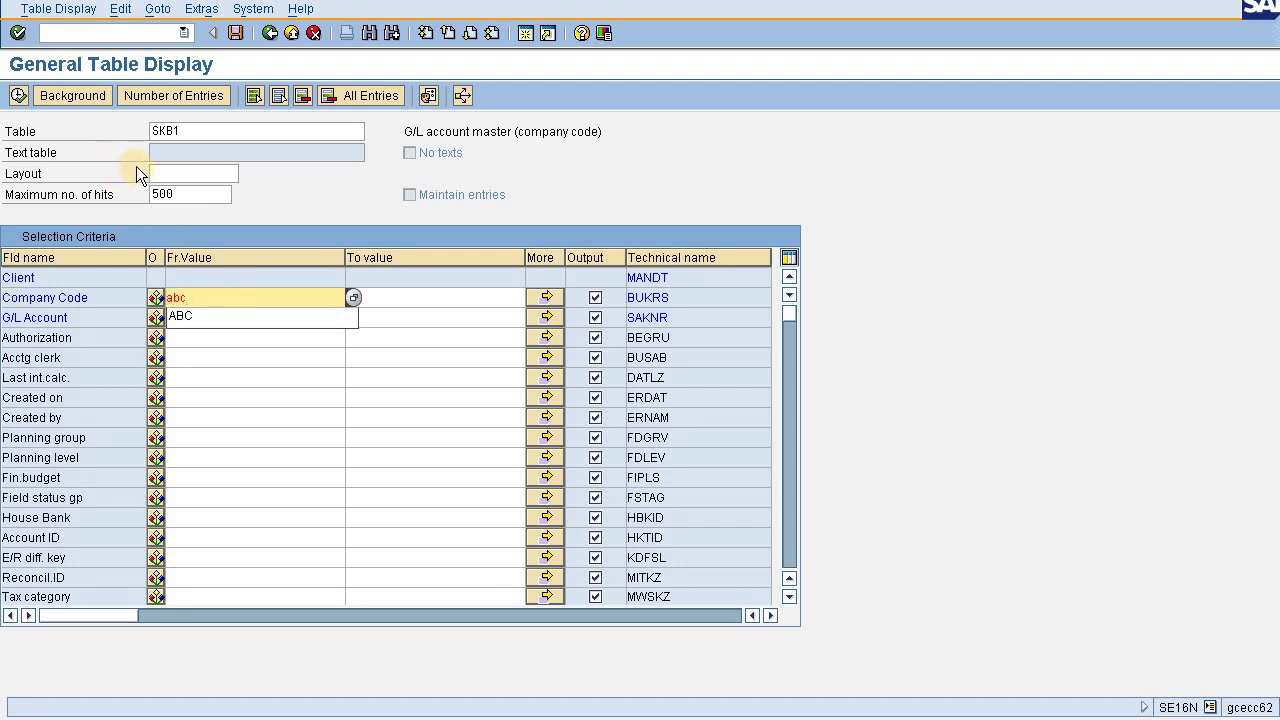
Execute the SKB1 selection and mark the G/L acct, then Created on columns.
{"action": "left_click", "coordinate": [18, 95]}
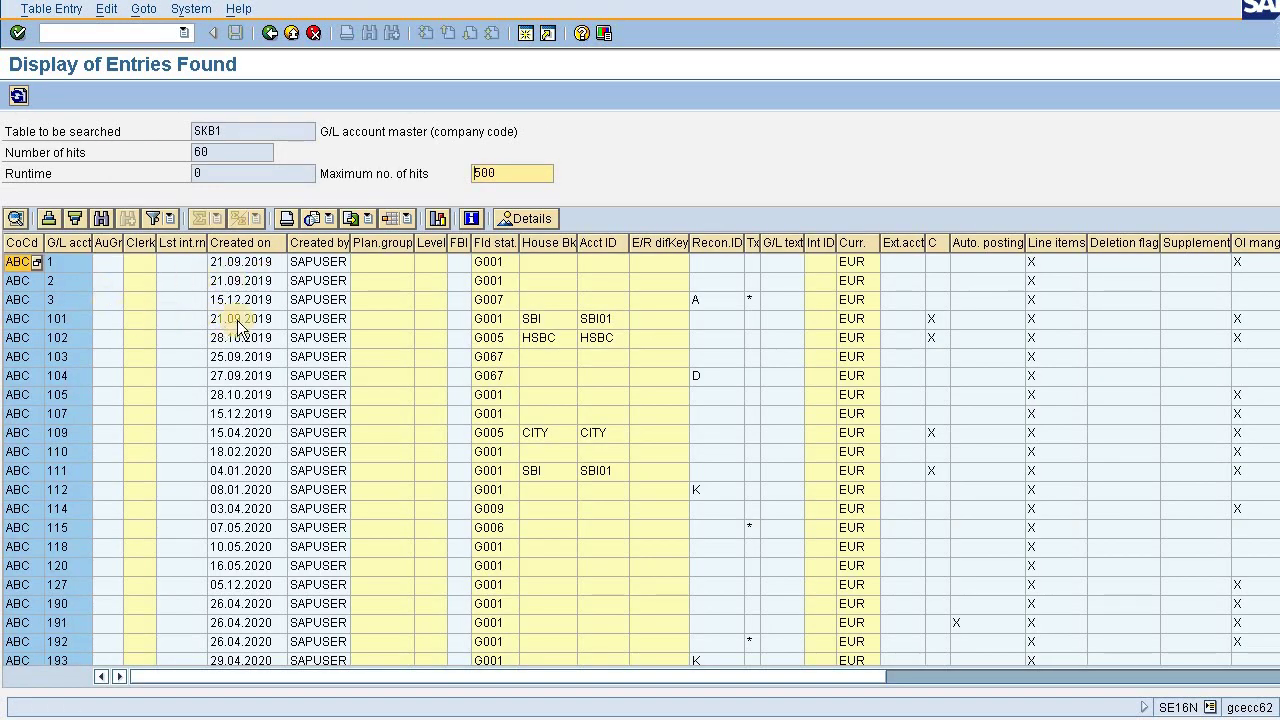
{"action": "left_click", "coordinate": [69, 246]}
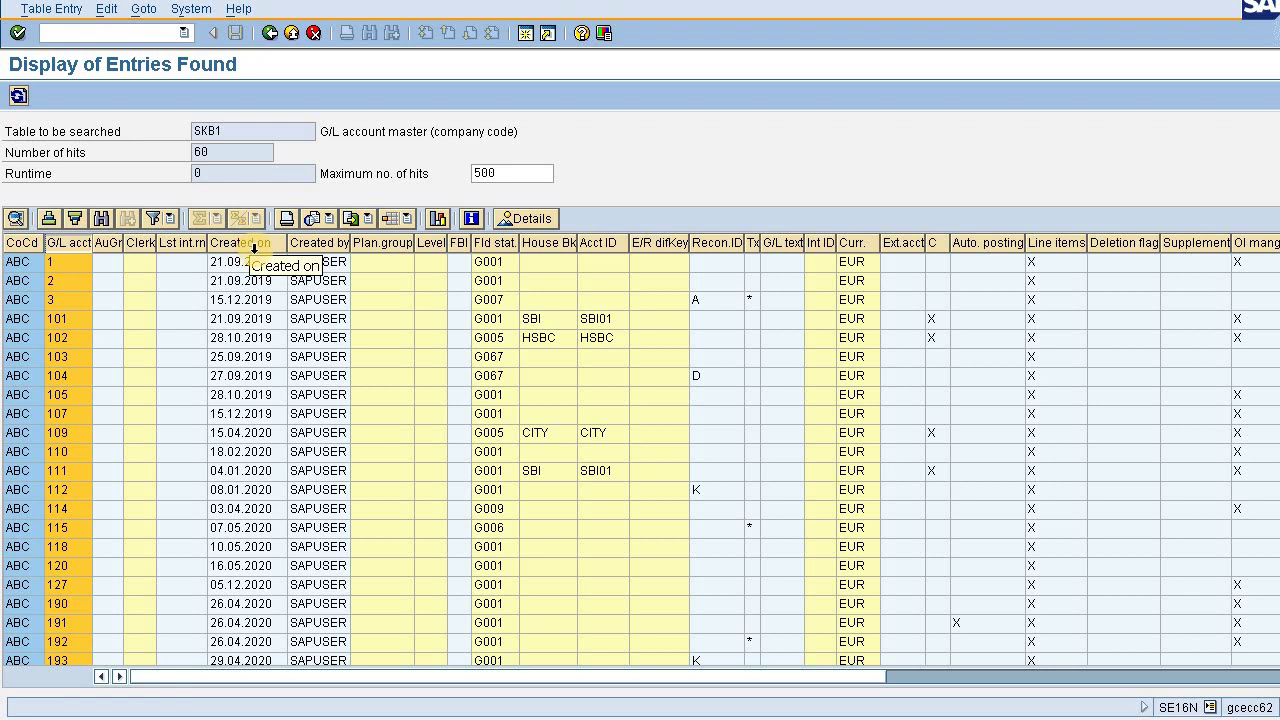
{"action": "left_click", "coordinate": [254, 246]}
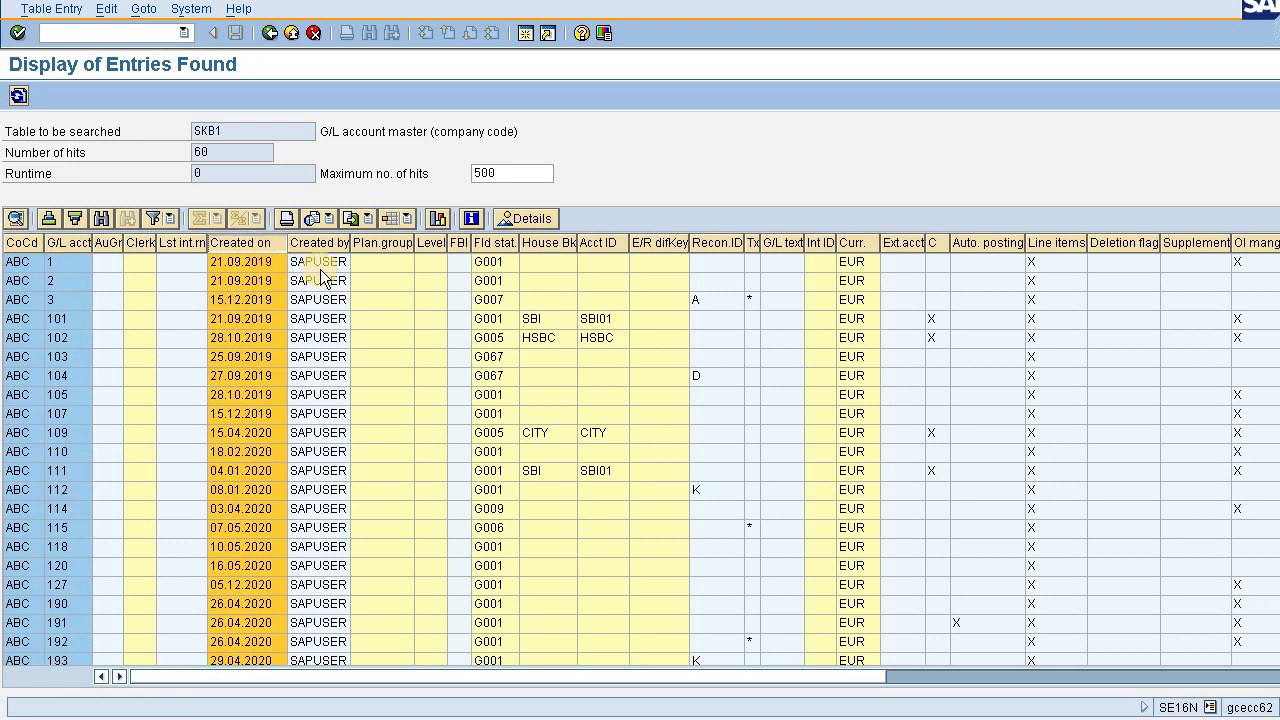
Select the result rows for accounts 2, 101, 102, 3 and 1 to inspect them.
{"action": "left_click", "coordinate": [494, 280]}
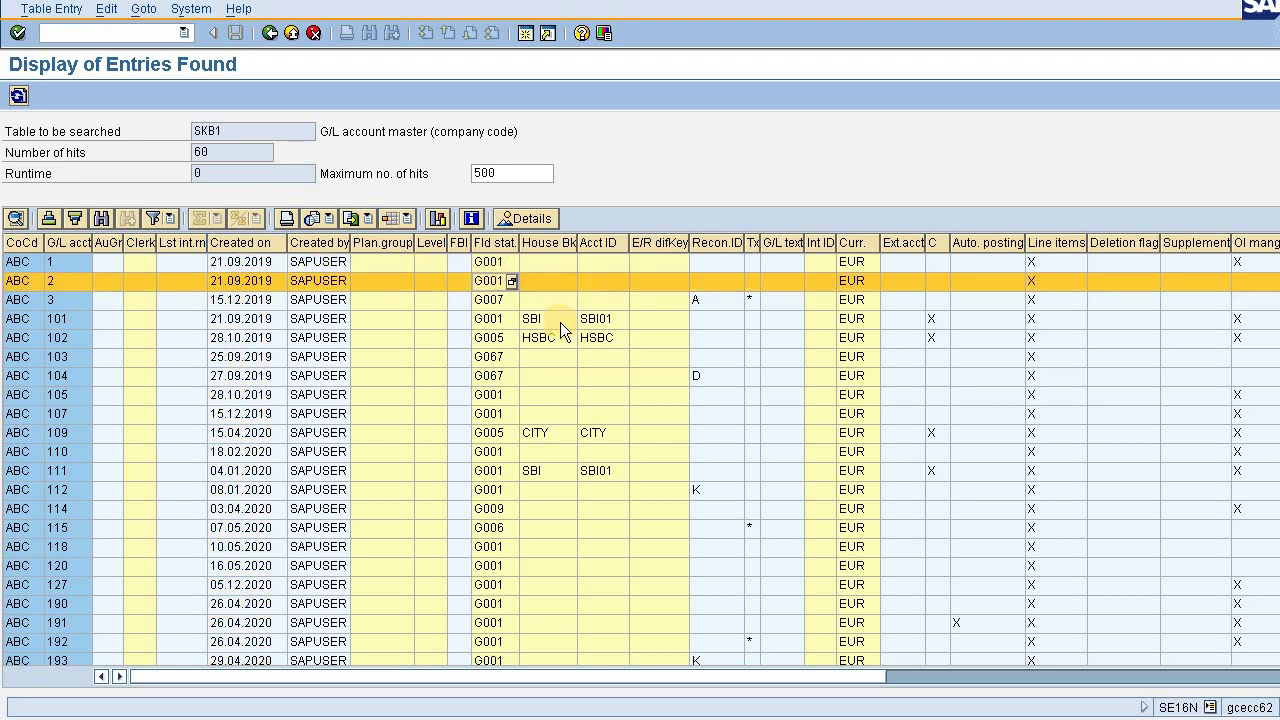
{"action": "left_click", "coordinate": [558, 320]}
{"action": "left_click", "coordinate": [609, 337]}
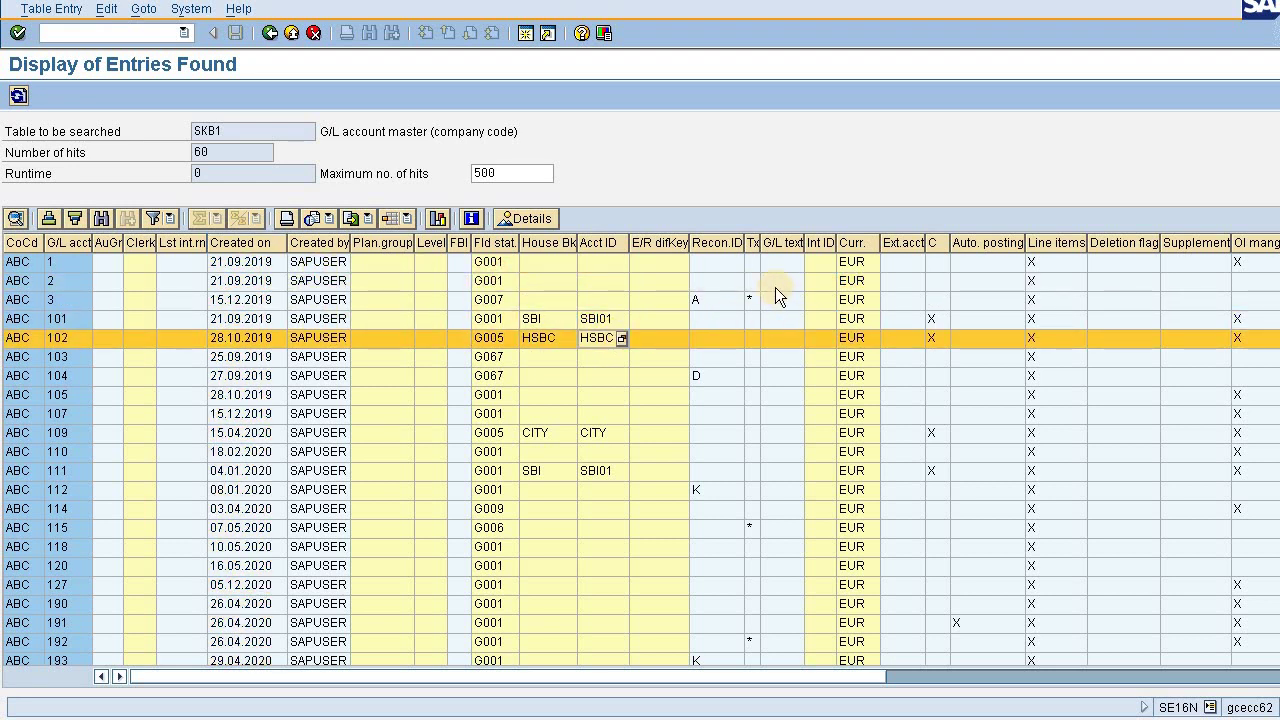
{"action": "left_click", "coordinate": [733, 298]}
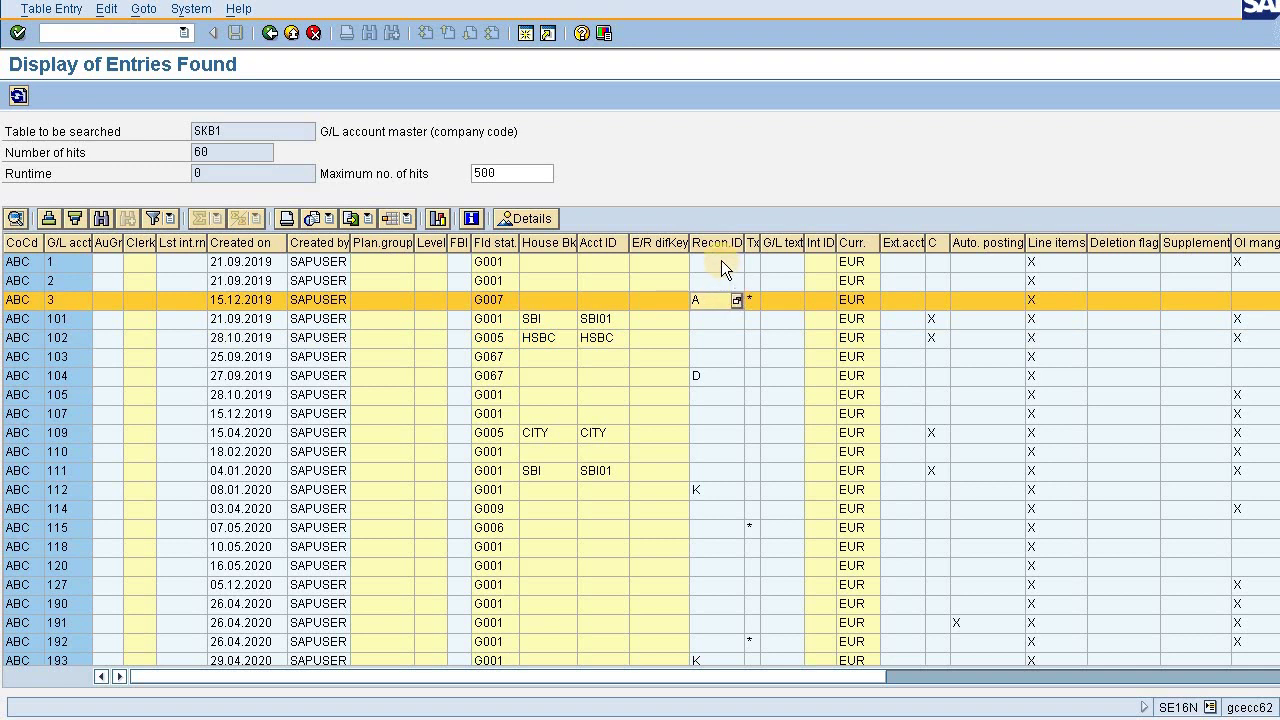
{"action": "left_click", "coordinate": [721, 260]}
{"action": "left_click", "coordinate": [715, 279]}
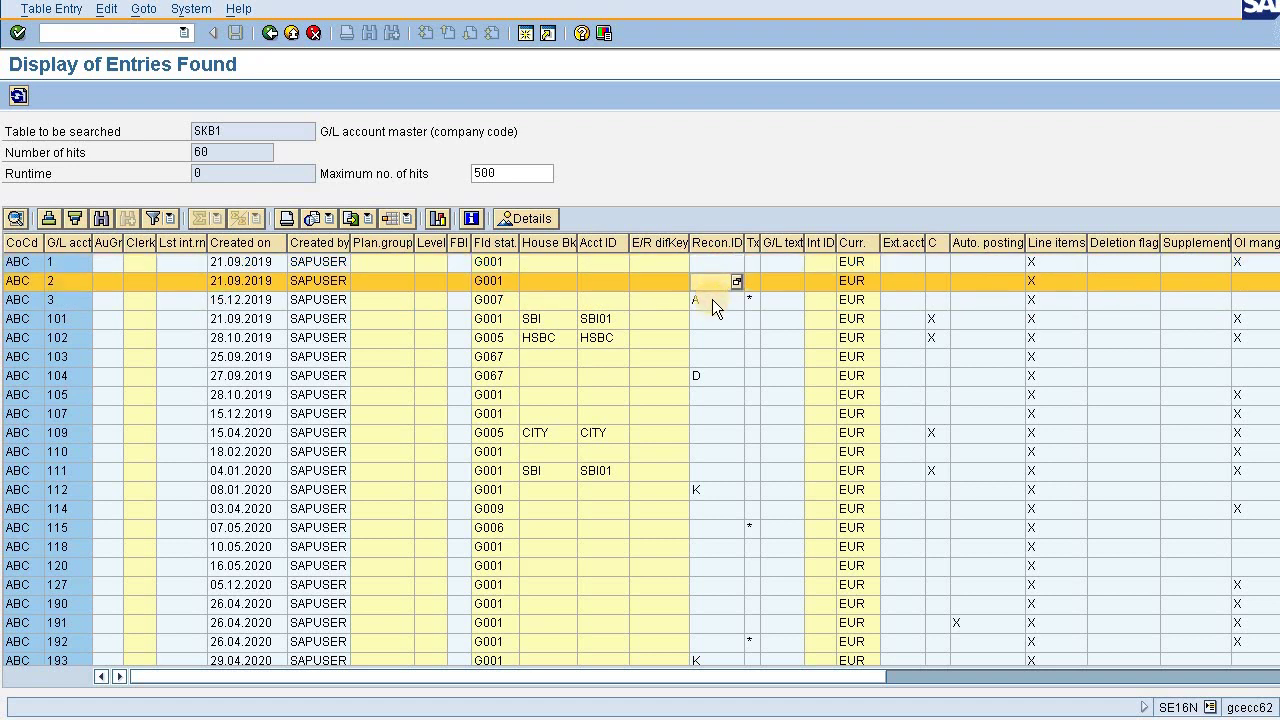
{"action": "left_click", "coordinate": [712, 303]}
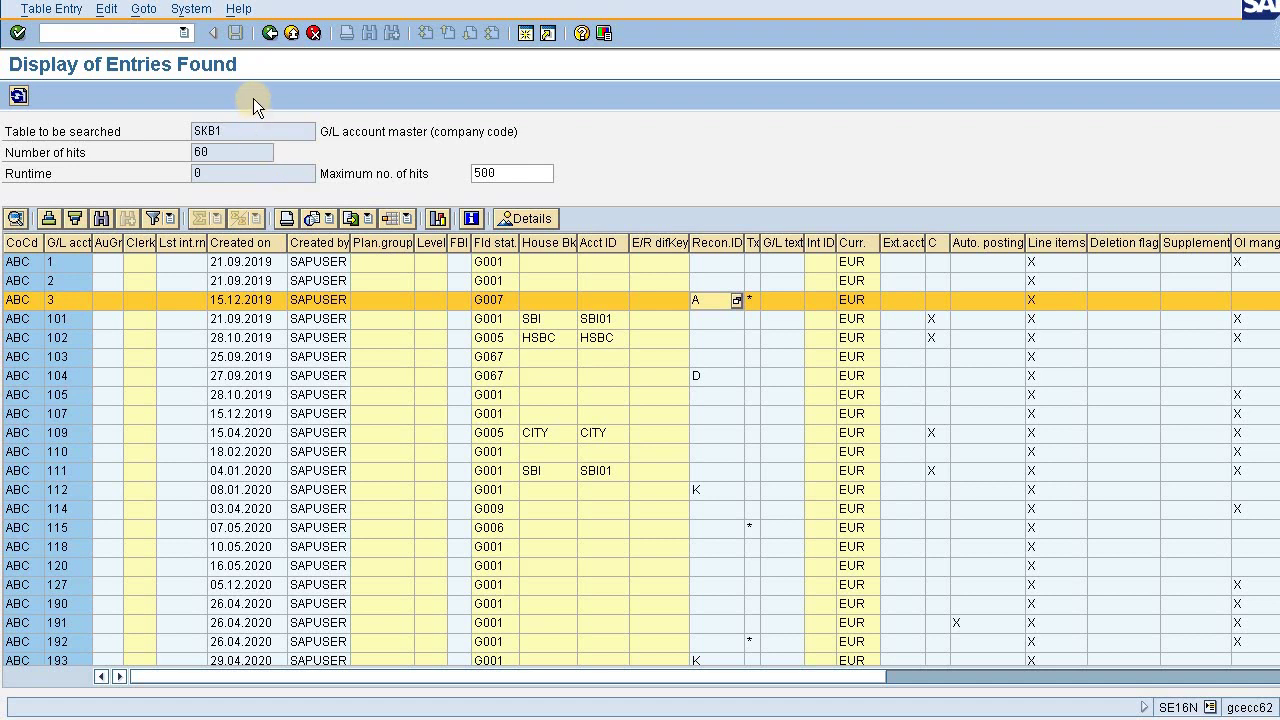
Return to the selection screen and change the table from SKB1 to SKA1.
{"action": "left_click", "coordinate": [266, 40]}
{"action": "left_click", "coordinate": [201, 135]}
{"action": "key", "text": "BackSpace"}
{"action": "key", "text": "BackSpace"}
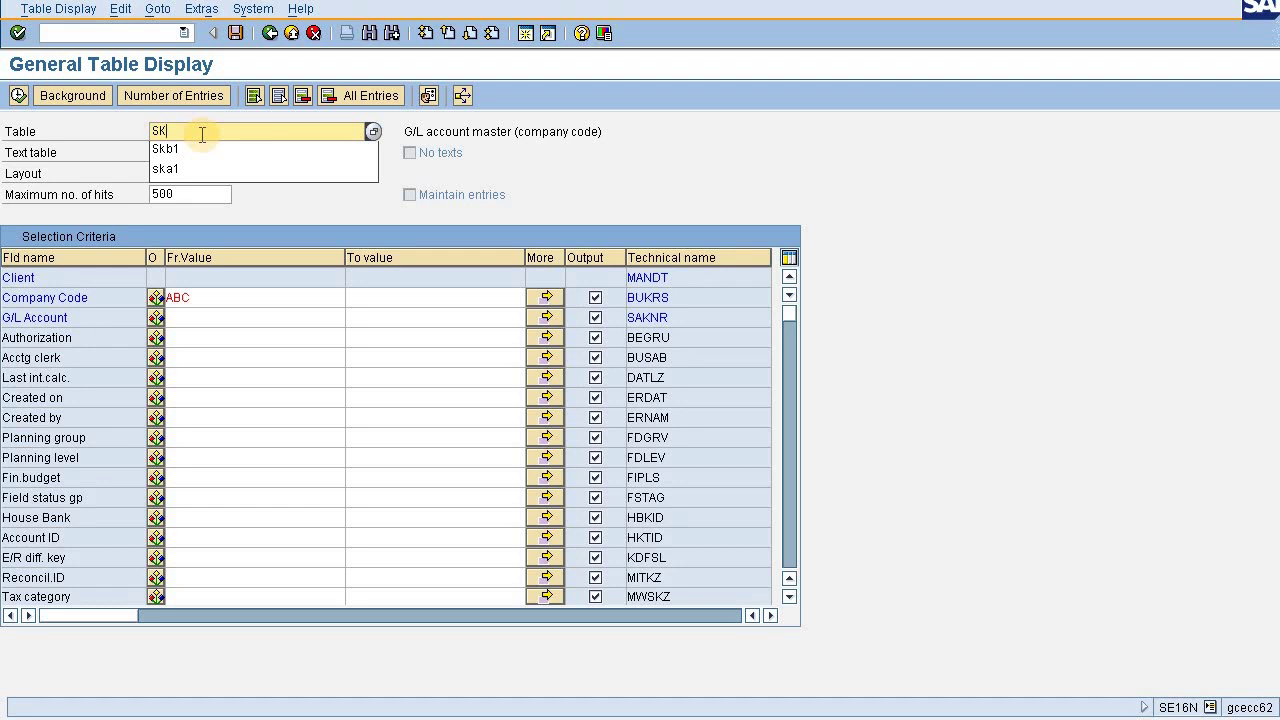
{"action": "type", "text": "a1"}
{"action": "key", "text": "Return"}
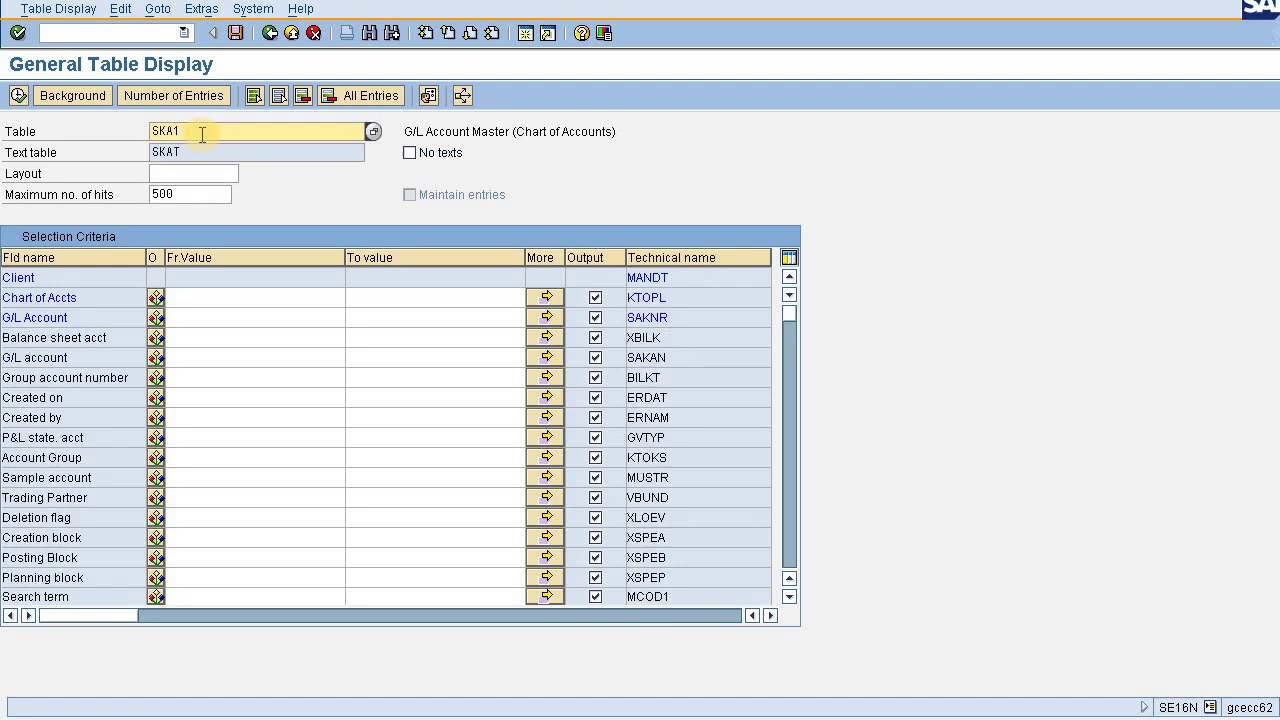
Restrict chart of accounts to abc and execute to list 60 SKA1 accounts.
{"action": "left_click", "coordinate": [190, 297]}
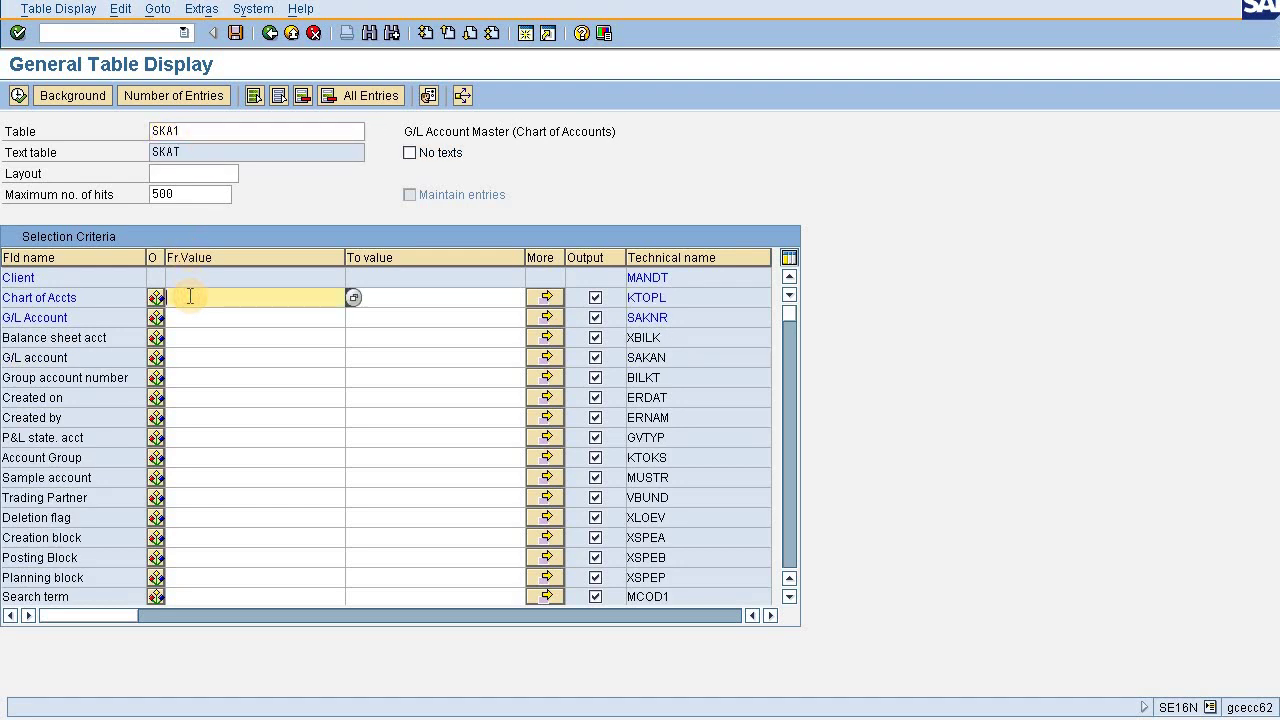
{"action": "type", "text": "abc"}
{"action": "left_click", "coordinate": [18, 95]}
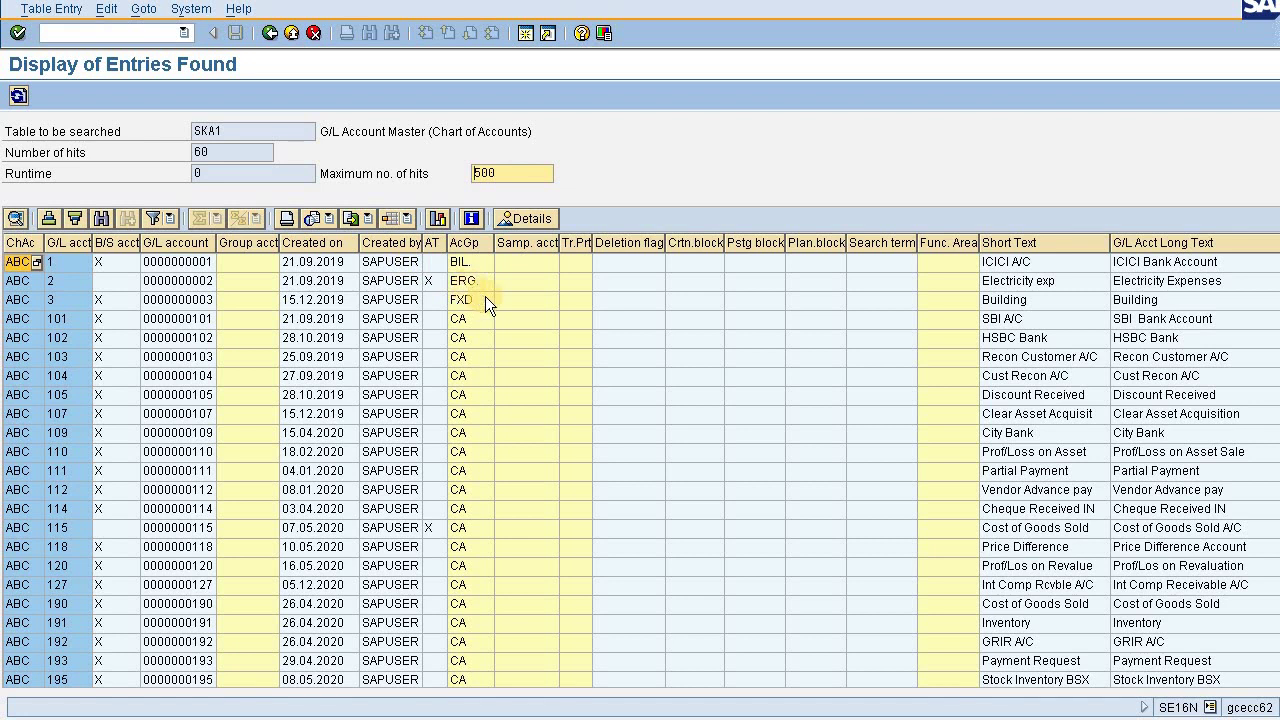
{"action": "left_click", "coordinate": [479, 246]}
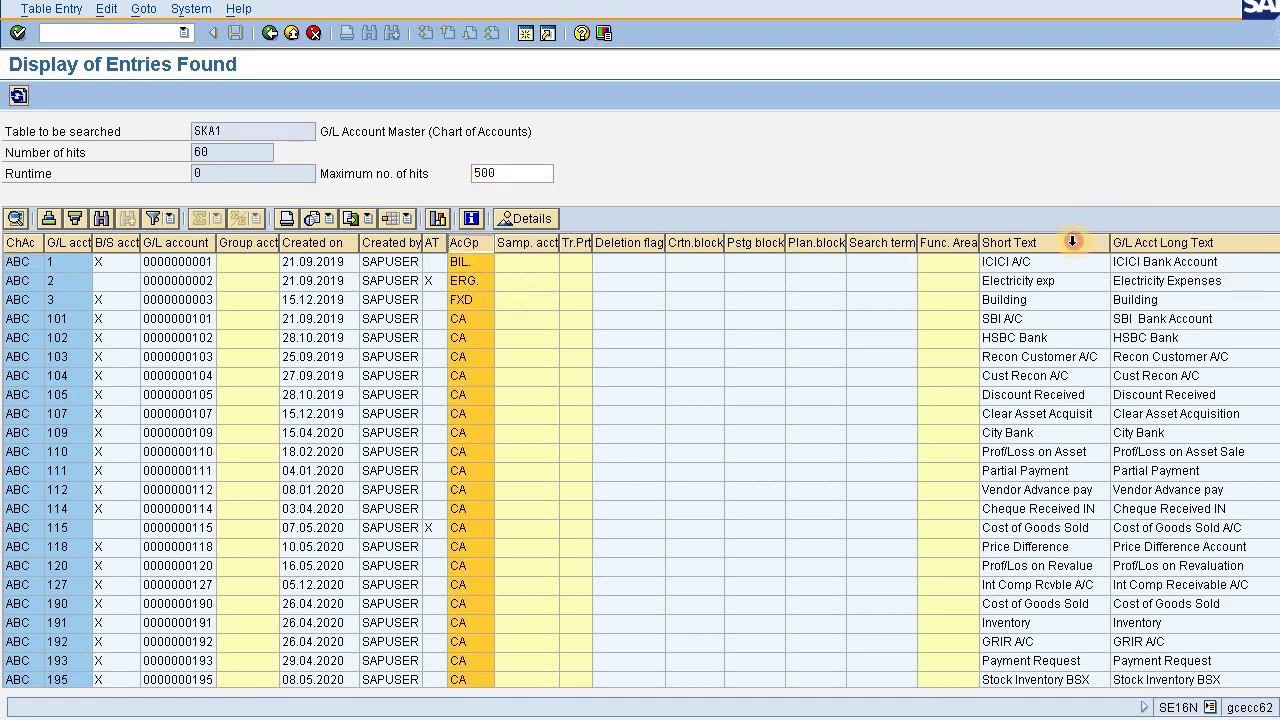
{"action": "left_click", "coordinate": [1072, 242]}
{"action": "left_click", "coordinate": [1194, 242]}
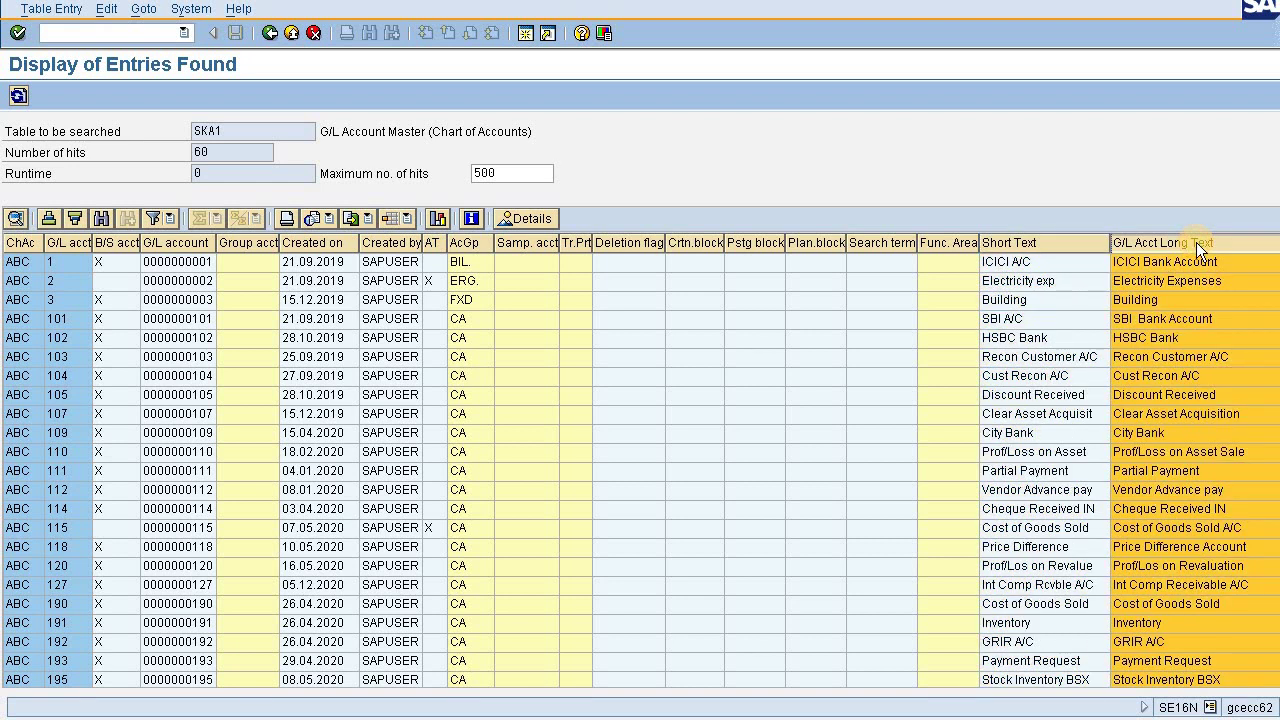